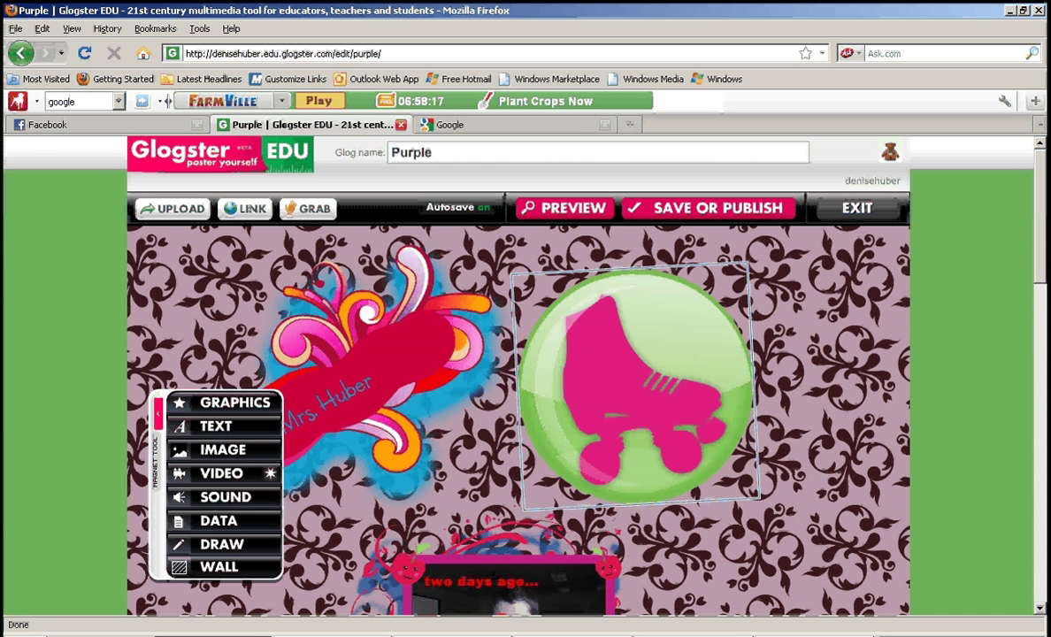
Open the SOUND option in the Magnet Tool menu to show the Audio panel
{"action": "scroll", "coordinate": [1044, 221], "scroll_direction": "down", "scroll_amount": 1}
{"action": "scroll", "coordinate": [1043, 221], "scroll_direction": "down", "scroll_amount": 2}
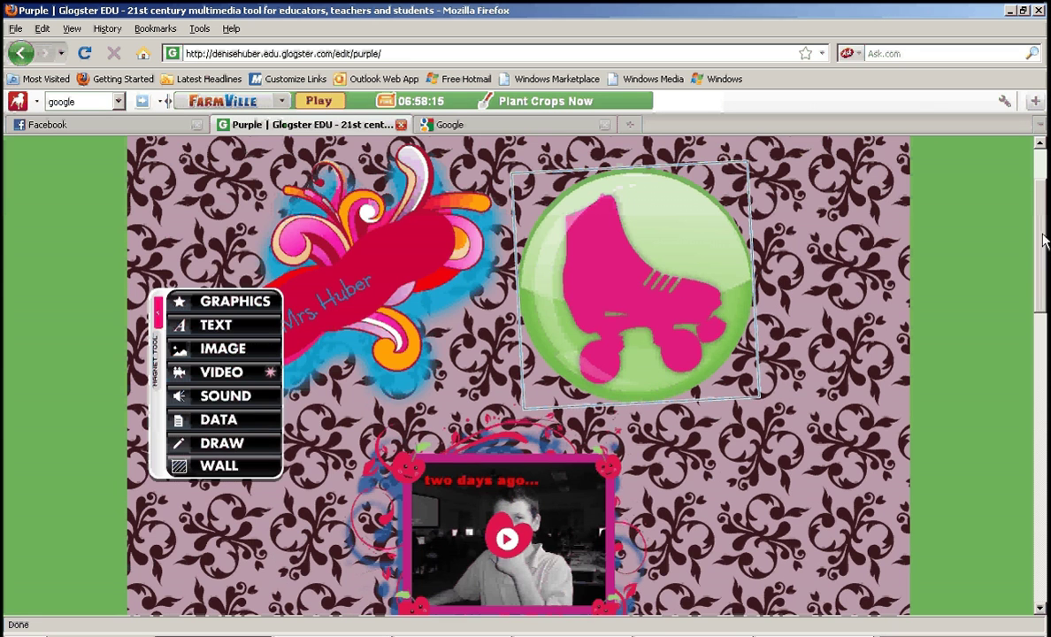
{"action": "left_click", "coordinate": [217, 398]}
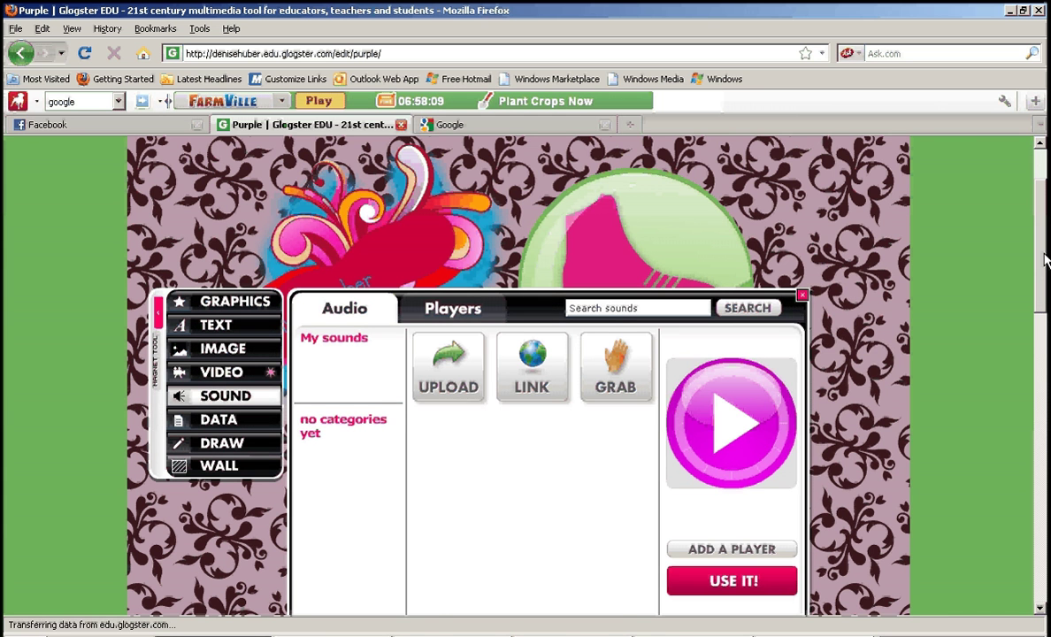
Choose LINK in the Audio panel to add a sound from a web address
{"action": "scroll", "coordinate": [1044, 266], "scroll_direction": "down", "scroll_amount": 1}
{"action": "scroll", "coordinate": [1044, 270], "scroll_direction": "down", "scroll_amount": 1}
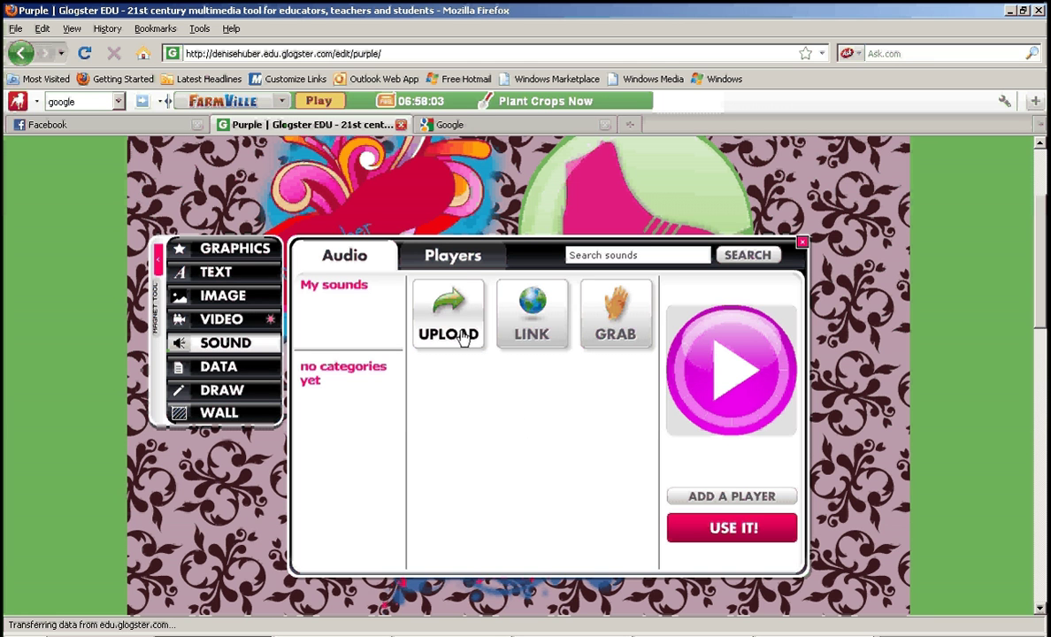
{"action": "left_click", "coordinate": [533, 323]}
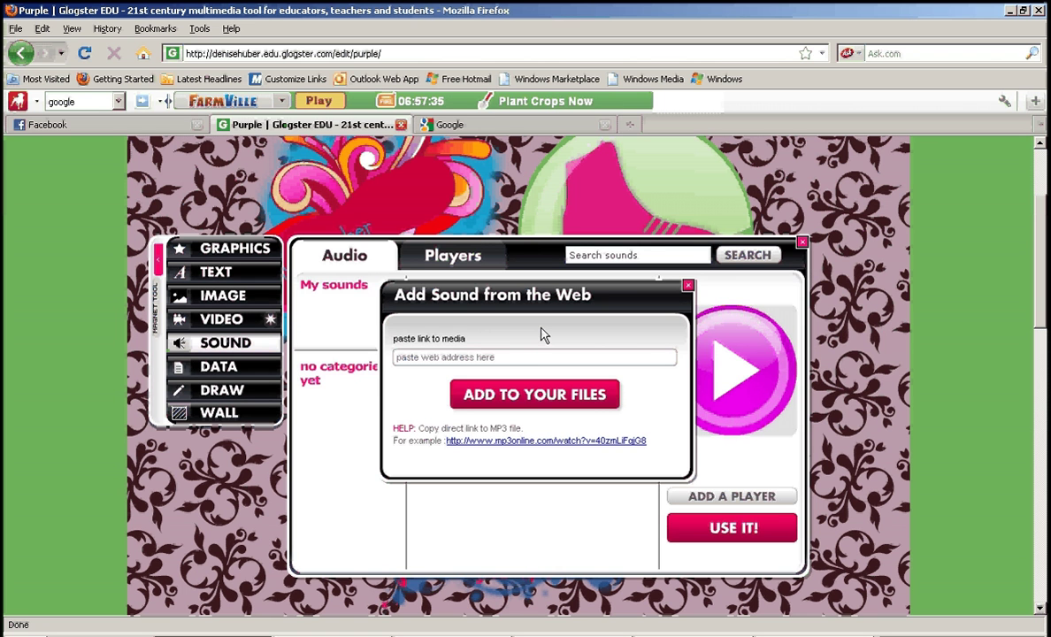
Paste the copied YouTube link, add it to your files, then close the web-sound dialog
{"action": "left_click", "coordinate": [430, 358]}
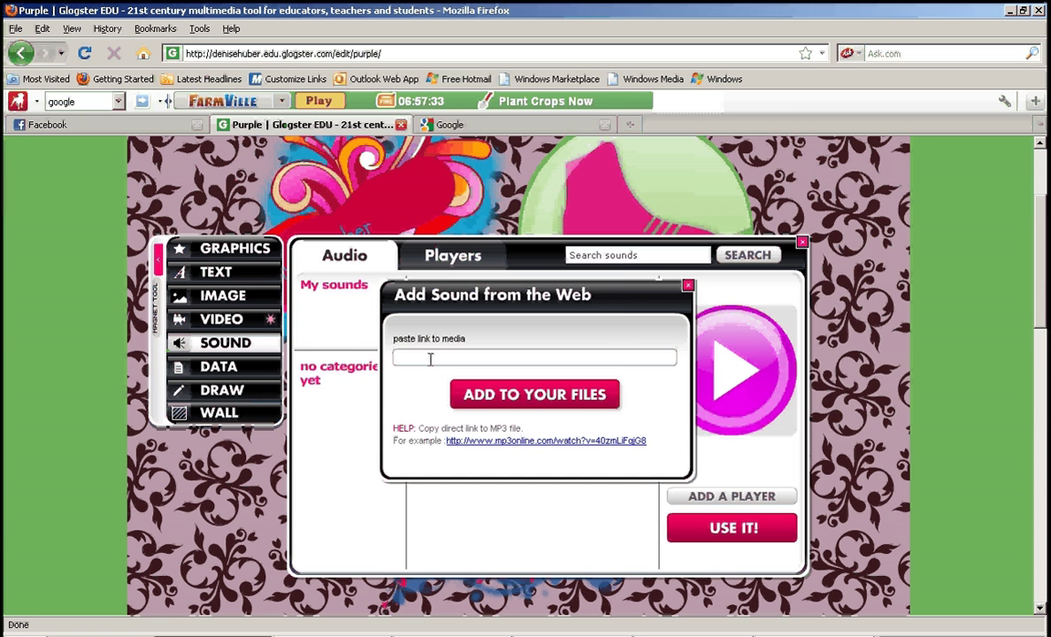
{"action": "right_click", "coordinate": [430, 358]}
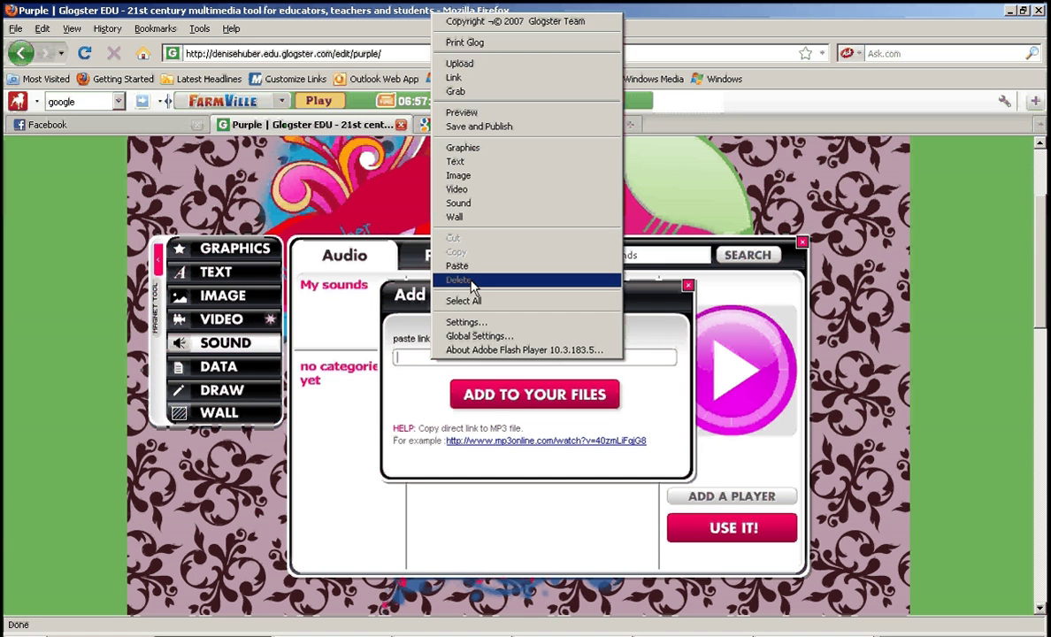
{"action": "left_click", "coordinate": [469, 269]}
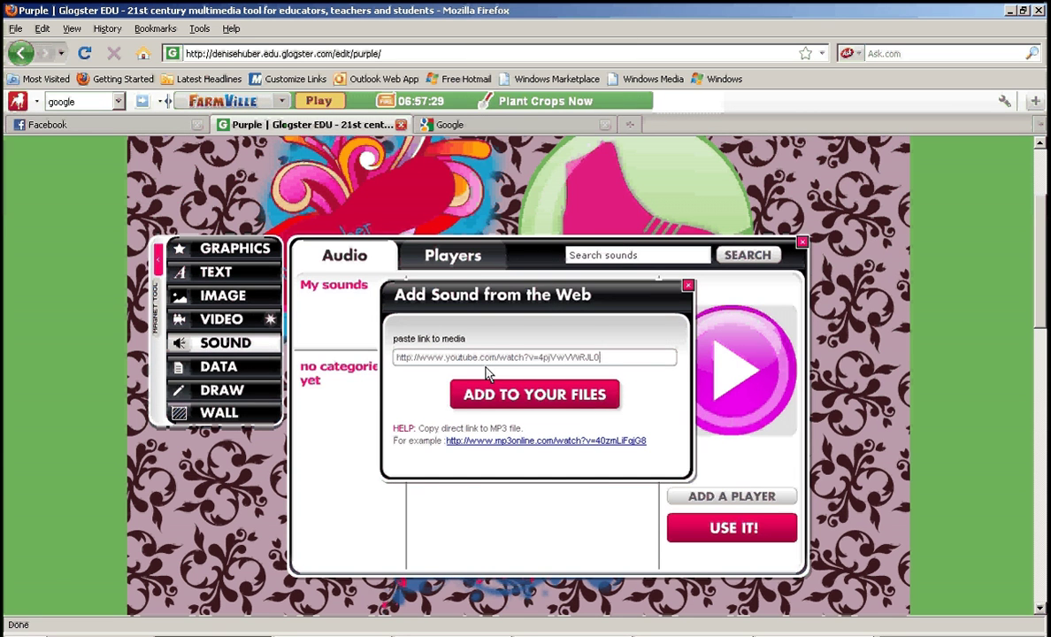
{"action": "left_click", "coordinate": [493, 398]}
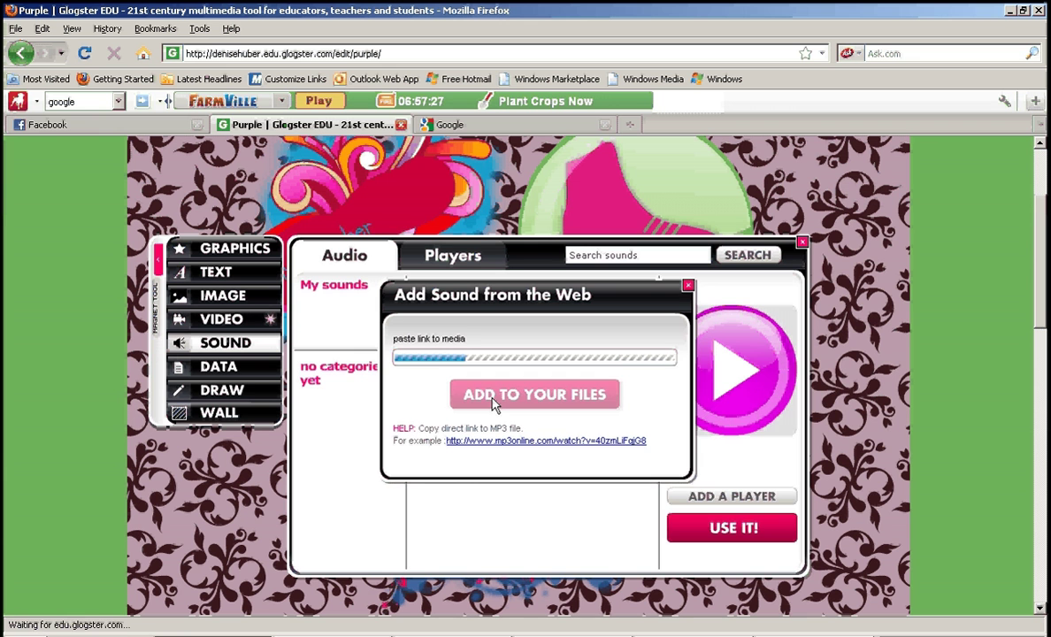
{"action": "left_click", "coordinate": [688, 286]}
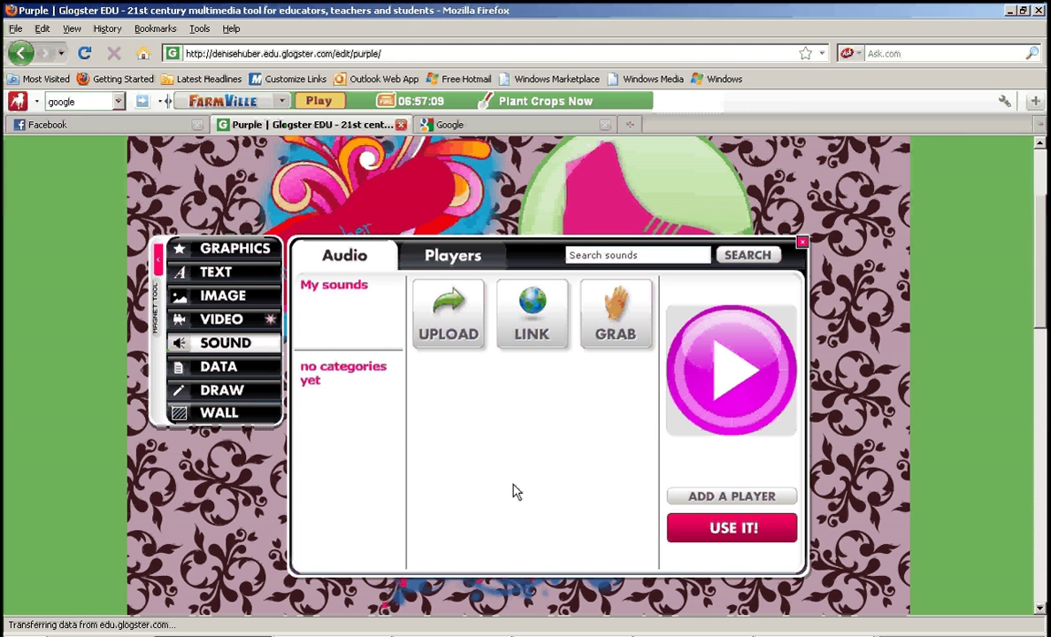
Upload the Louis Armstrong 'What a Wonderful World' mp3, preview it, and select it
{"action": "left_click", "coordinate": [449, 342]}
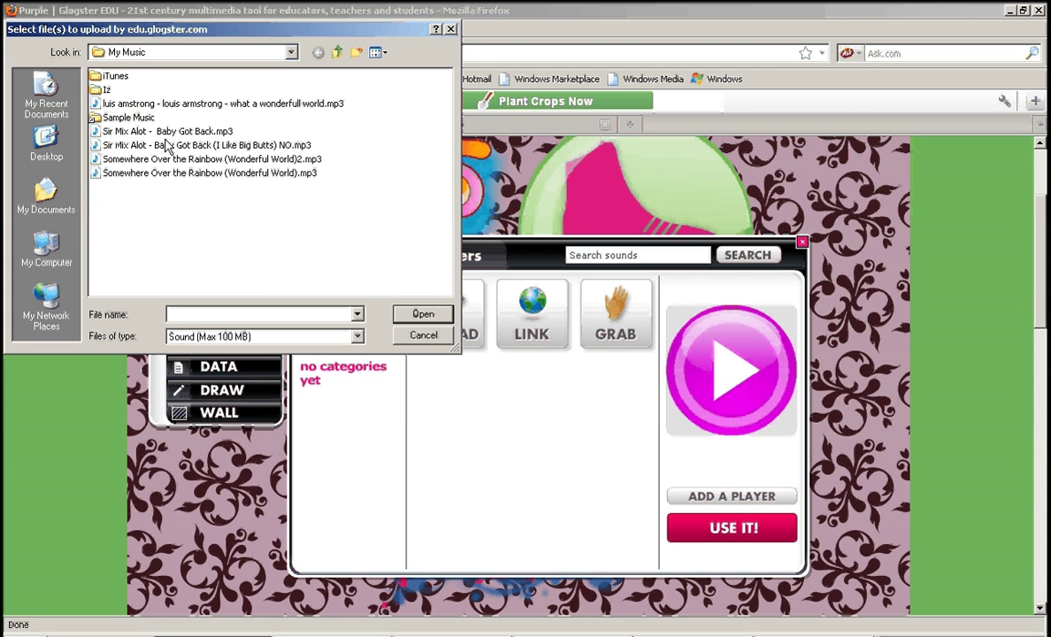
{"action": "left_click", "coordinate": [219, 104]}
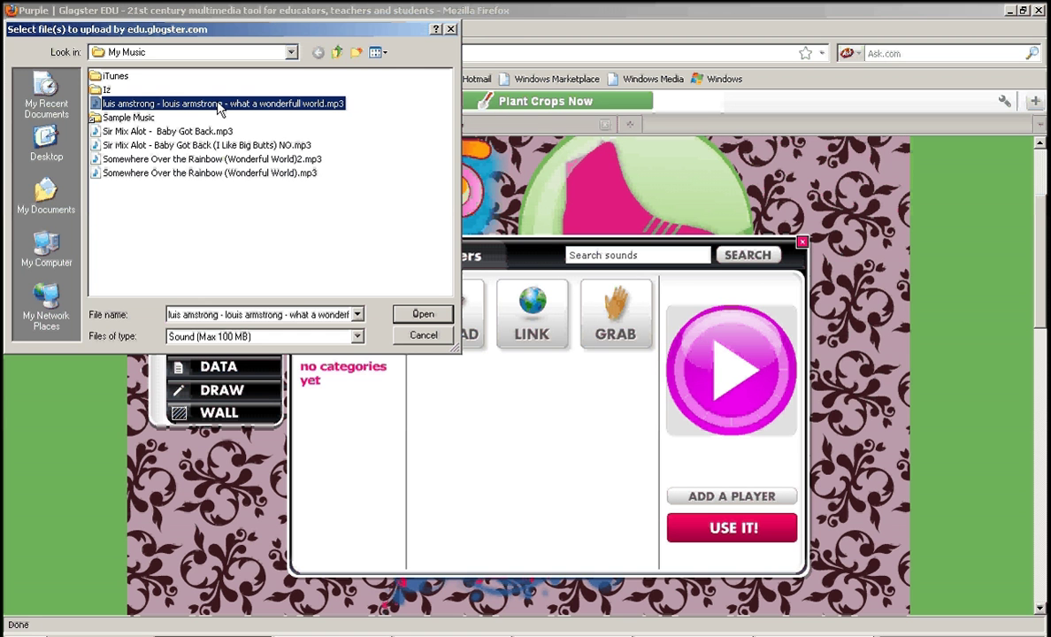
{"action": "left_click", "coordinate": [423, 314]}
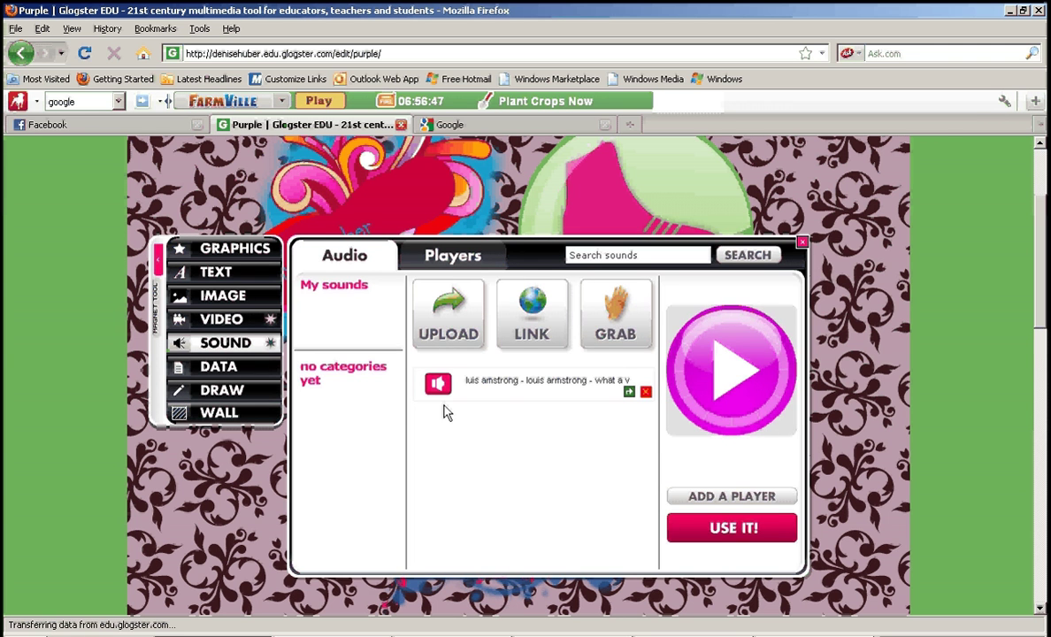
{"action": "left_click", "coordinate": [432, 389]}
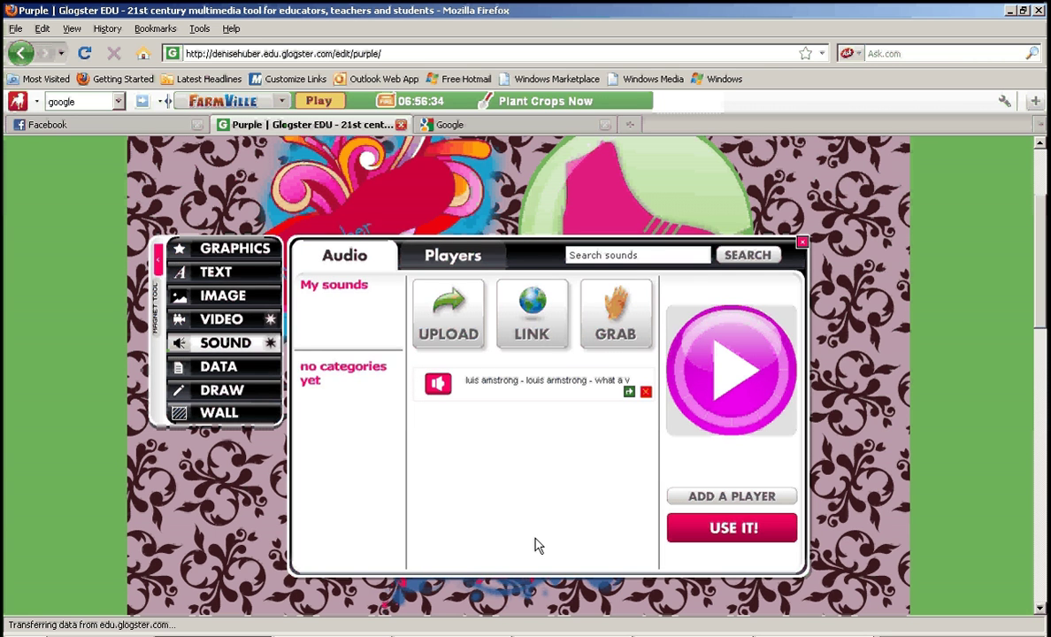
{"action": "left_click", "coordinate": [545, 398]}
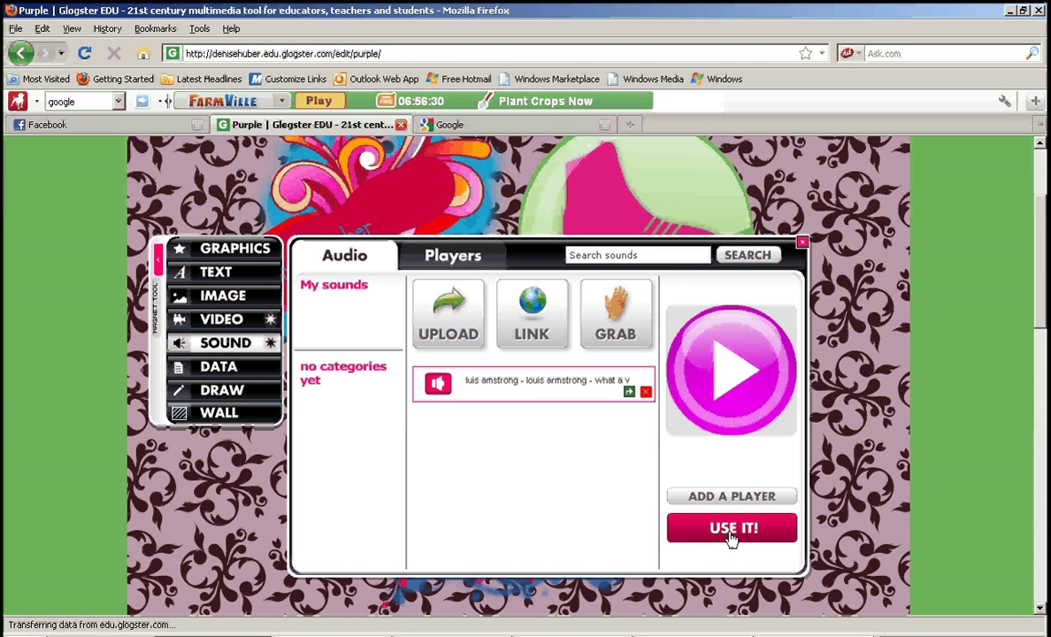
Put the song in the starburst headphone player on the glog and close the players list
{"action": "left_click", "coordinate": [453, 256]}
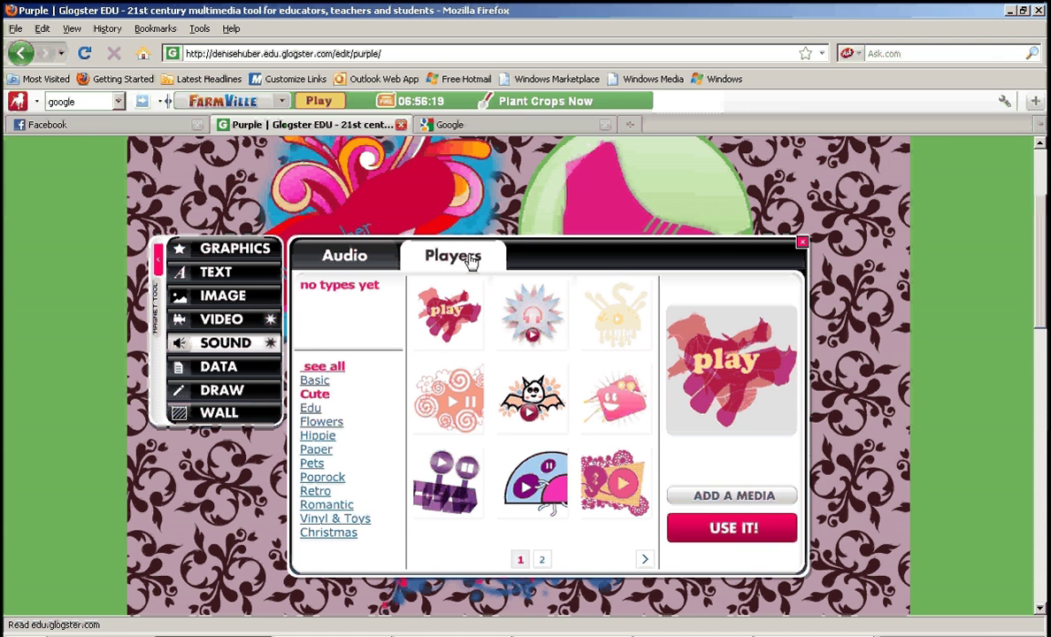
{"action": "left_click", "coordinate": [546, 325]}
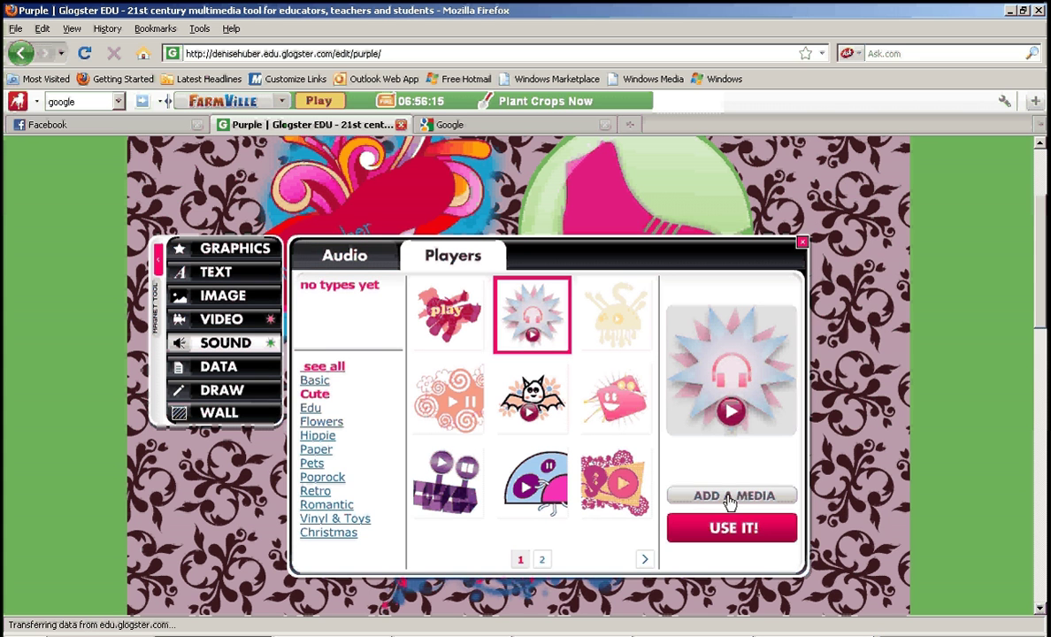
{"action": "left_click", "coordinate": [756, 529]}
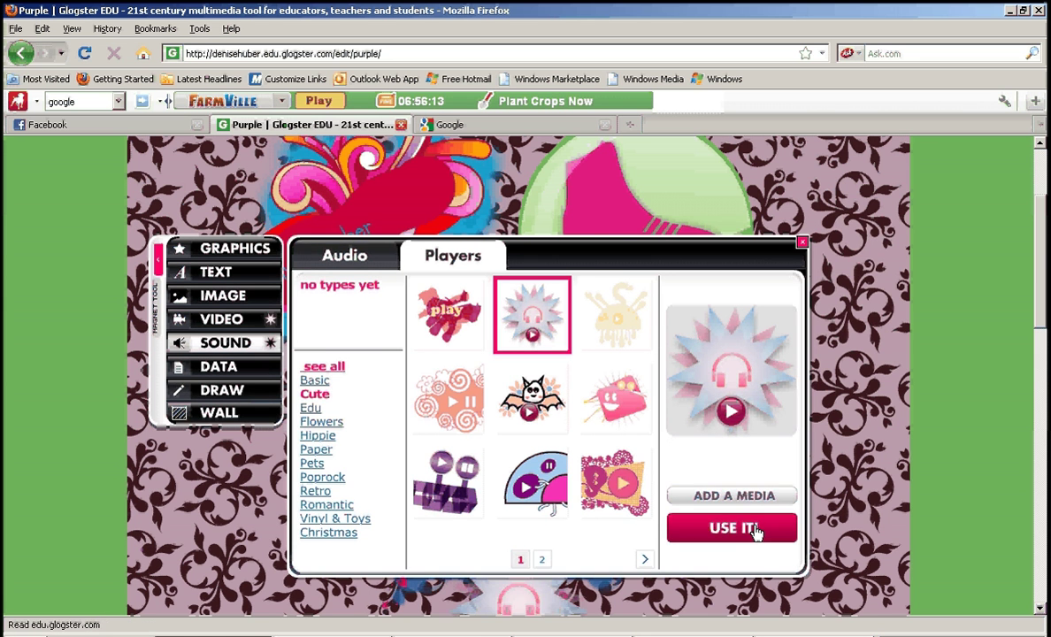
{"action": "left_click", "coordinate": [805, 243]}
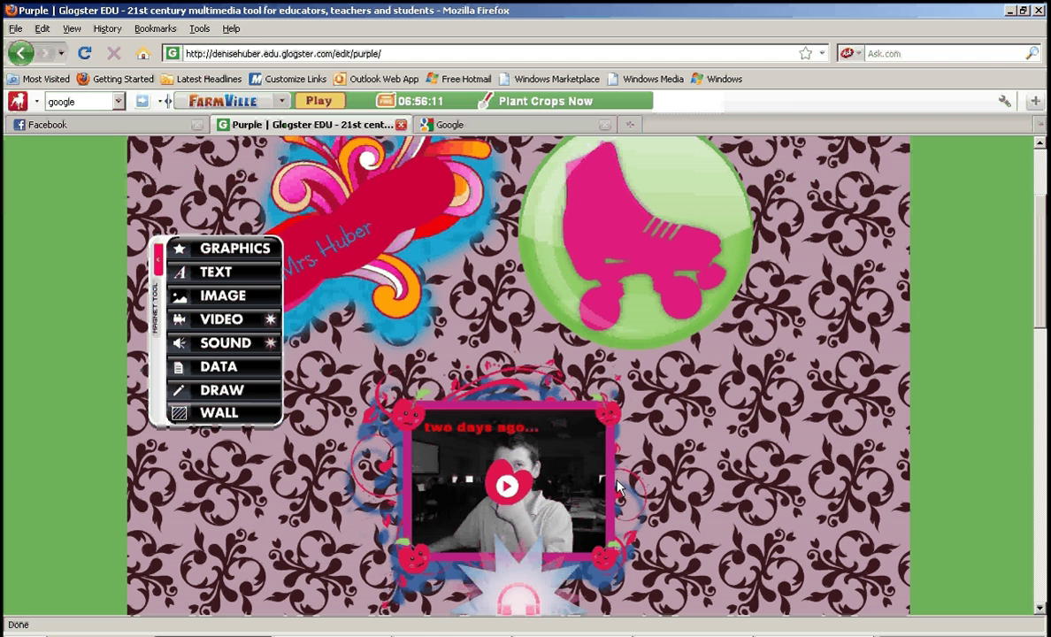
Move the headphone player beside the video and tint its star yellow
{"action": "left_click_drag", "start_coordinate": [500, 611], "coordinate": [898, 525]}
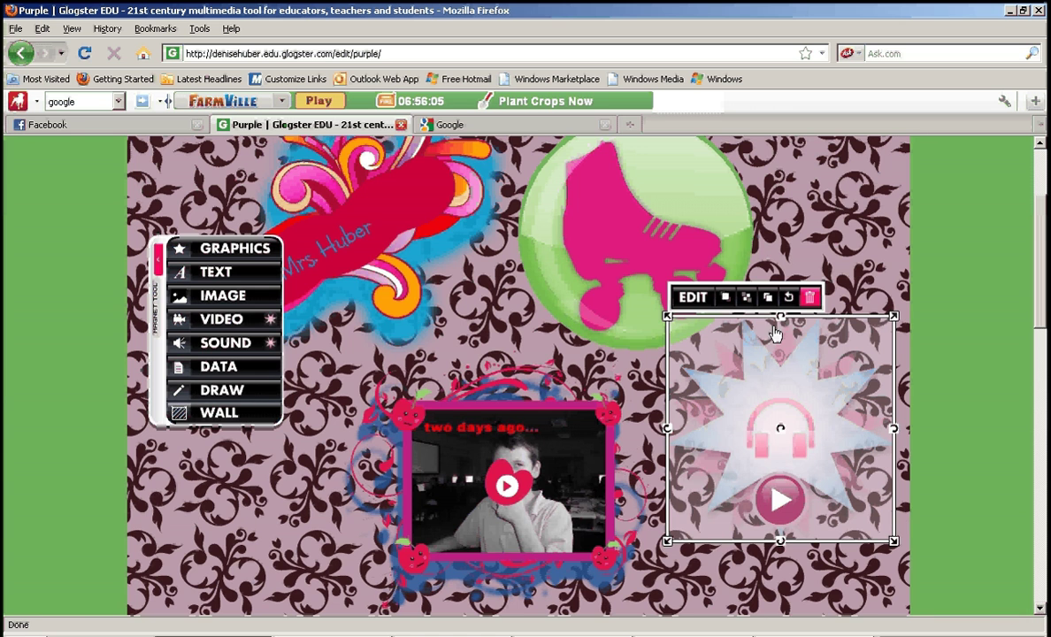
{"action": "left_click", "coordinate": [693, 298]}
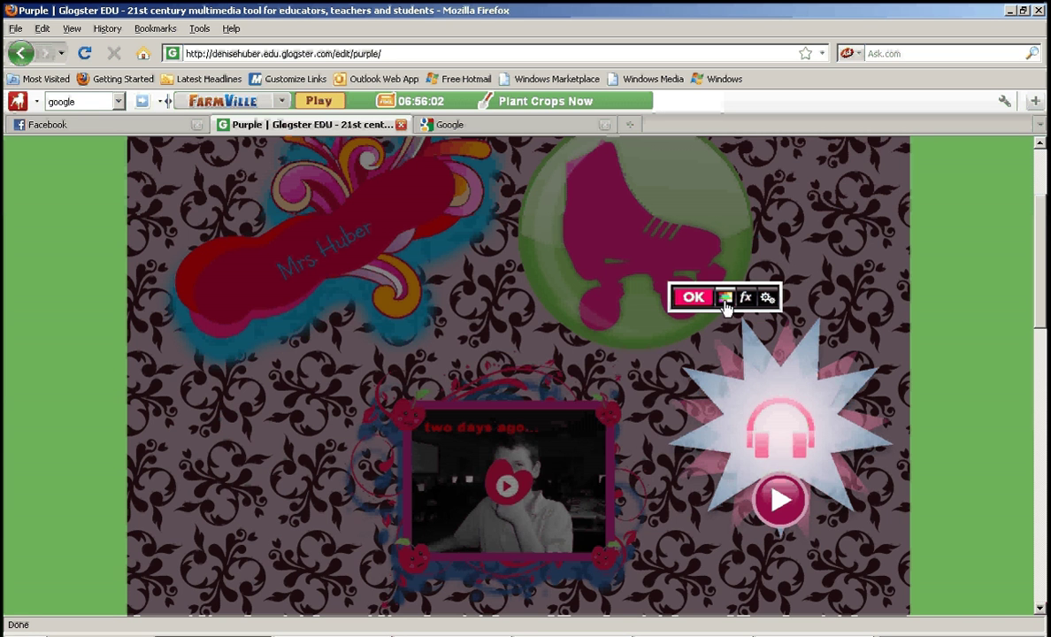
{"action": "left_click", "coordinate": [725, 298]}
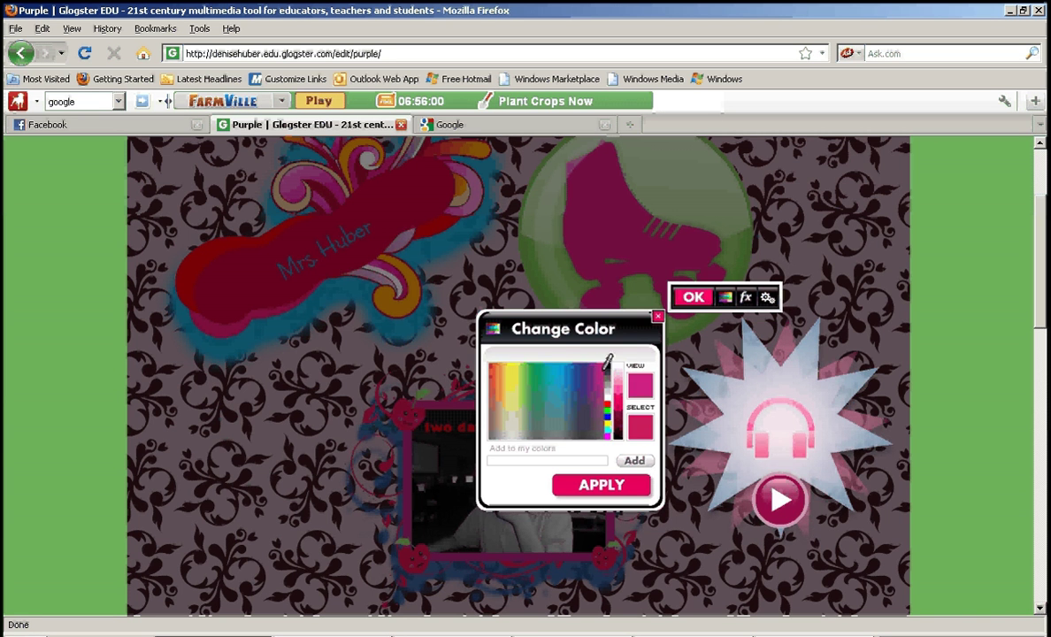
{"action": "left_click", "coordinate": [501, 376]}
{"action": "left_click", "coordinate": [619, 486]}
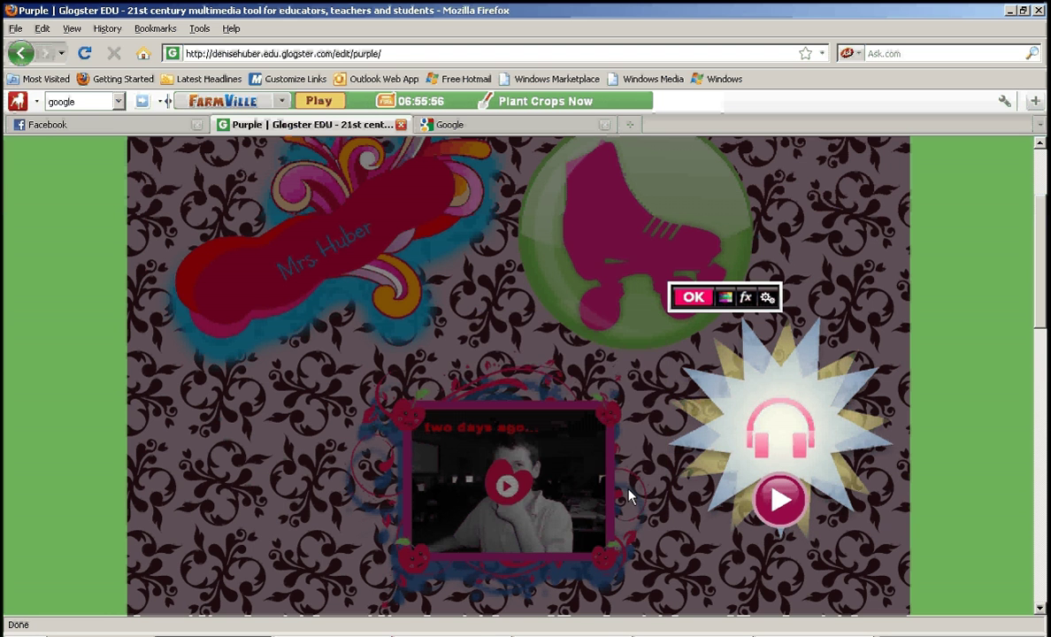
Give the star player a cyan glow shadow with blur 43
{"action": "left_click", "coordinate": [747, 298]}
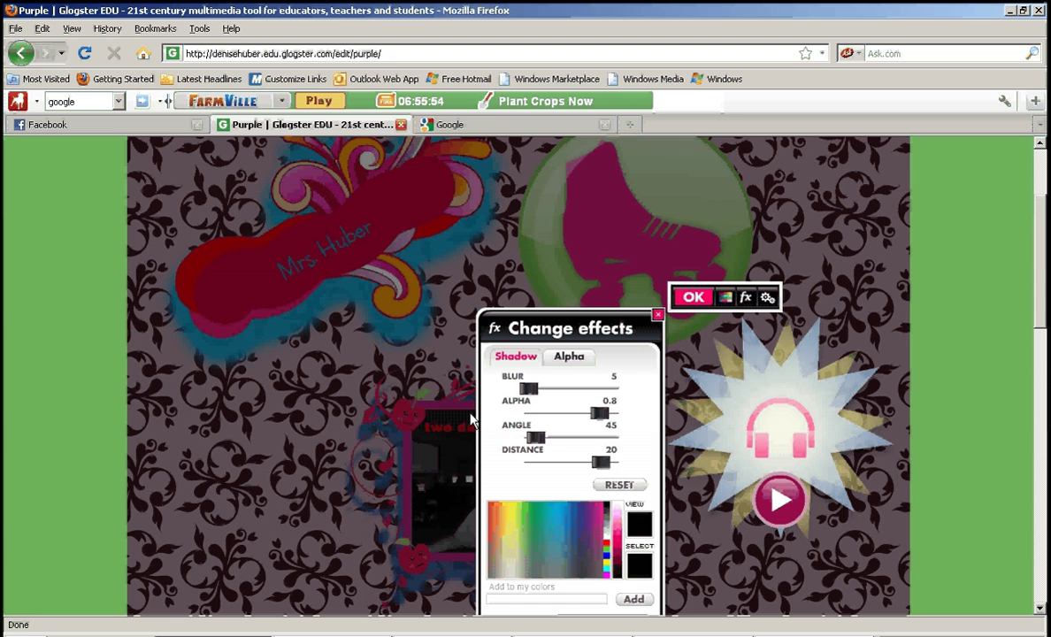
{"action": "left_click", "coordinate": [564, 360]}
{"action": "left_click", "coordinate": [531, 365]}
{"action": "left_click_drag", "start_coordinate": [534, 389], "coordinate": [565, 389]}
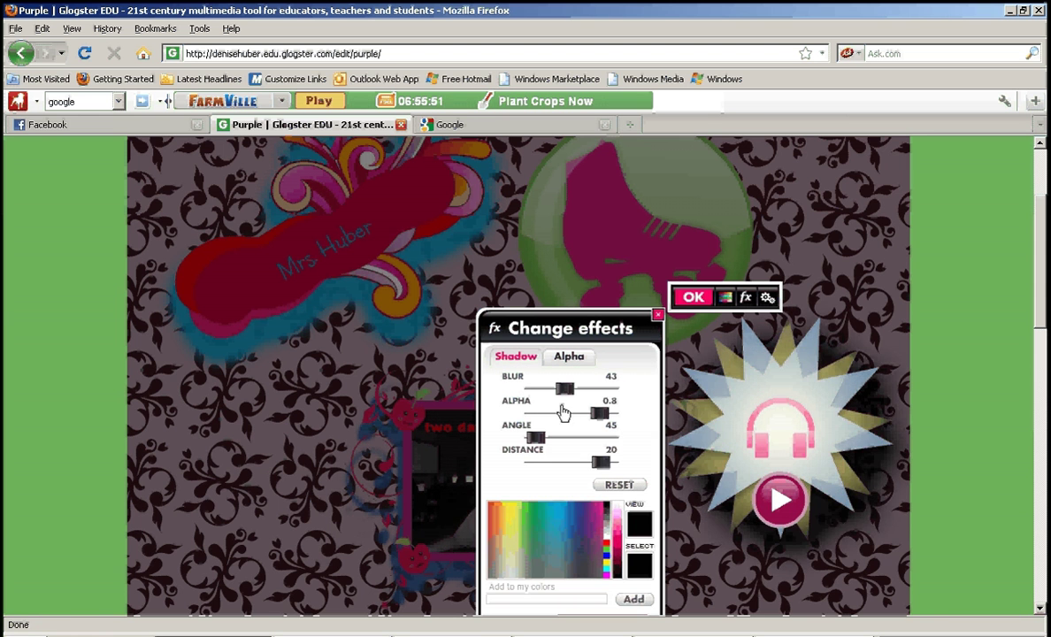
{"action": "left_click", "coordinate": [556, 502]}
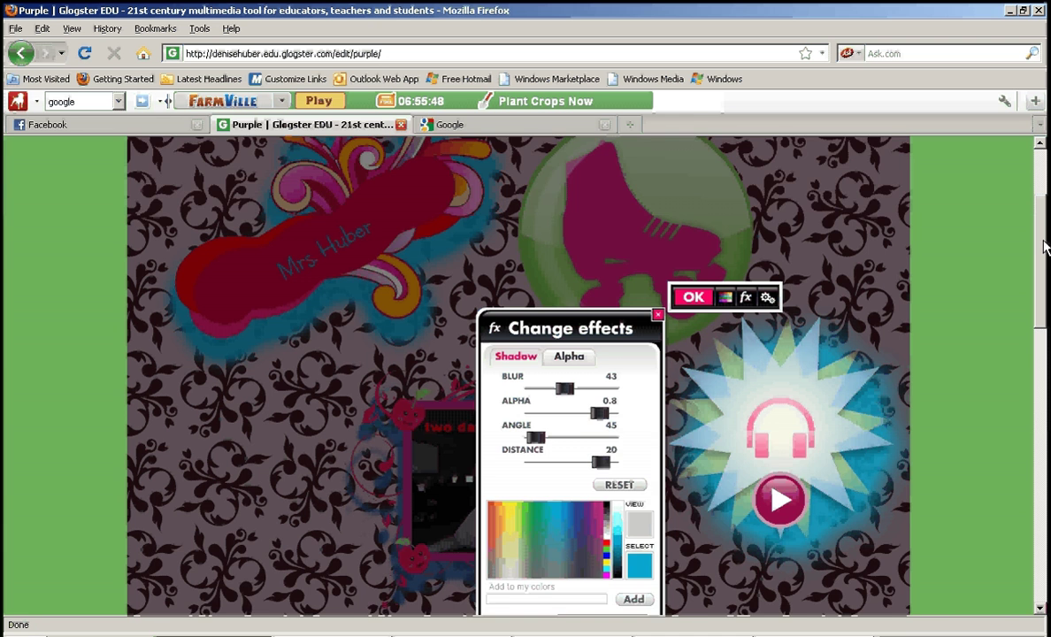
{"action": "scroll", "coordinate": [1044, 248], "scroll_direction": "down", "scroll_amount": 2}
{"action": "left_click", "coordinate": [632, 537]}
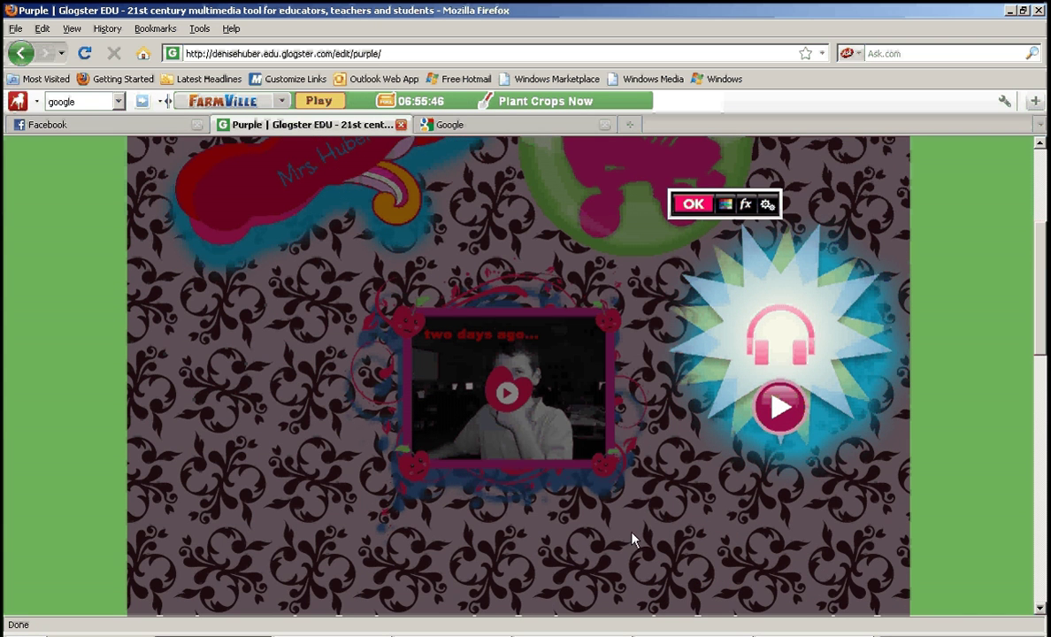
Turn on autoplay, set the player volume to about half, and finish editing
{"action": "left_click", "coordinate": [767, 205]}
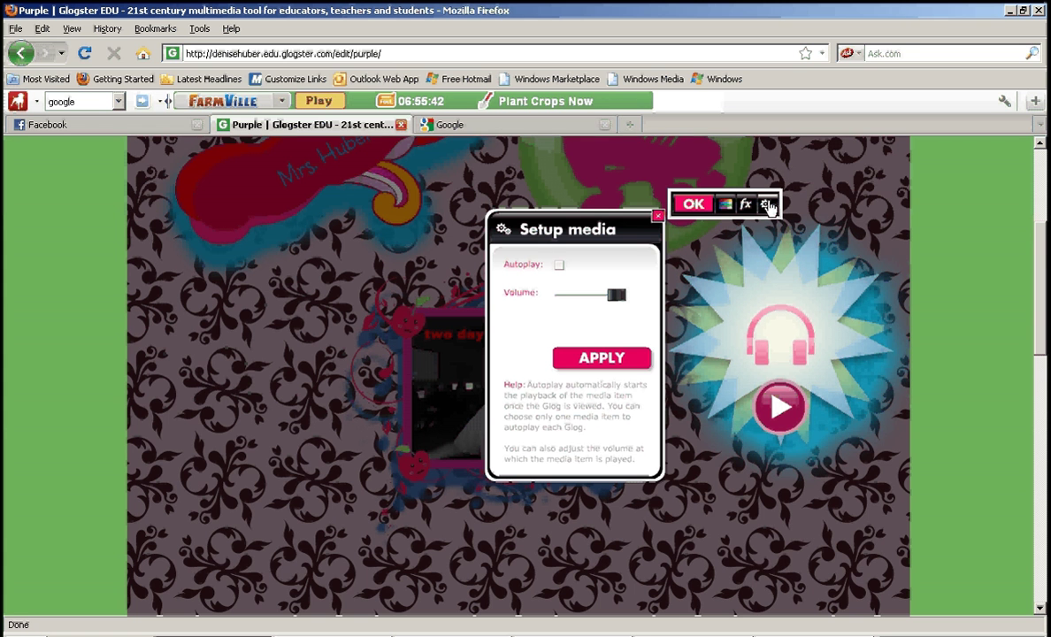
{"action": "left_click", "coordinate": [559, 264]}
{"action": "left_click_drag", "start_coordinate": [621, 301], "coordinate": [586, 301]}
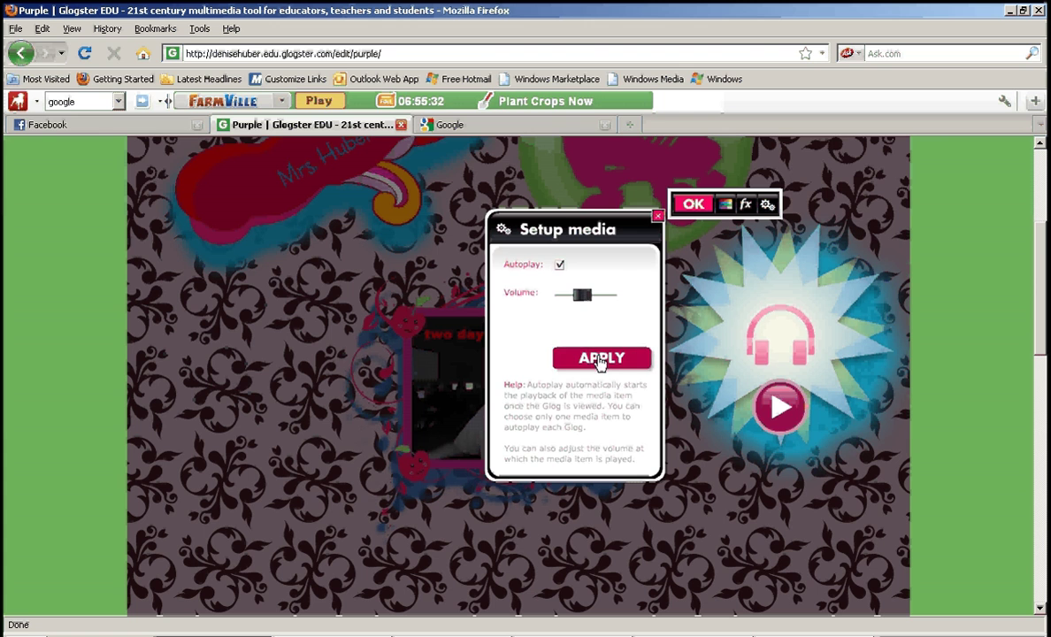
{"action": "left_click", "coordinate": [598, 358]}
{"action": "left_click", "coordinate": [693, 205]}
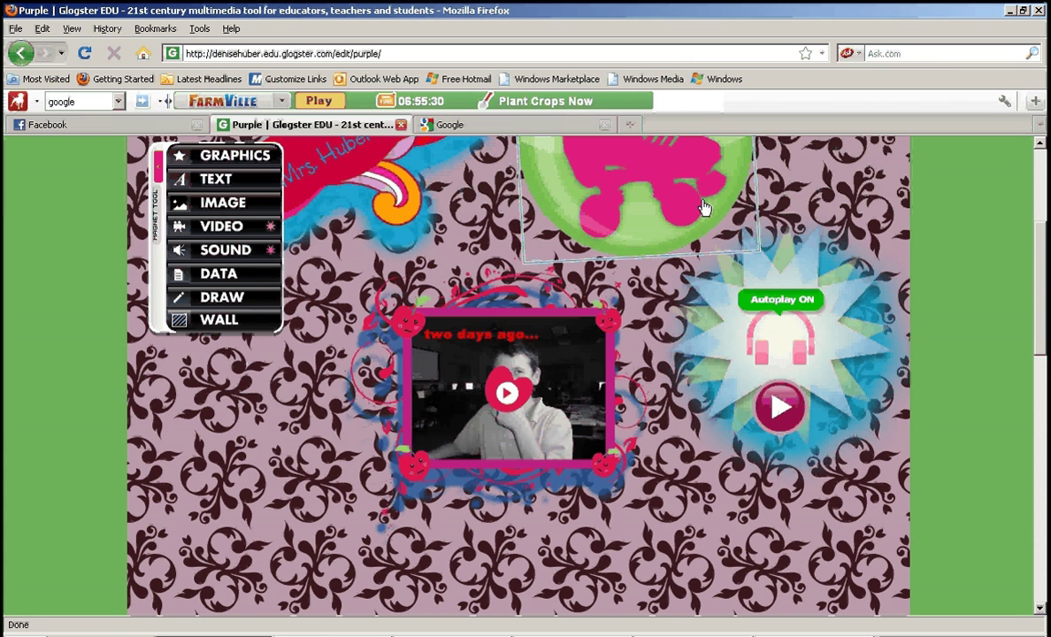
Preview the glog and scroll down to the autoplaying headphone player
{"action": "scroll", "coordinate": [969, 301], "scroll_direction": "up", "scroll_amount": 3}
{"action": "scroll", "coordinate": [1039, 283], "scroll_direction": "up", "scroll_amount": 2}
{"action": "scroll", "coordinate": [1035, 284], "scroll_direction": "down", "scroll_amount": 2}
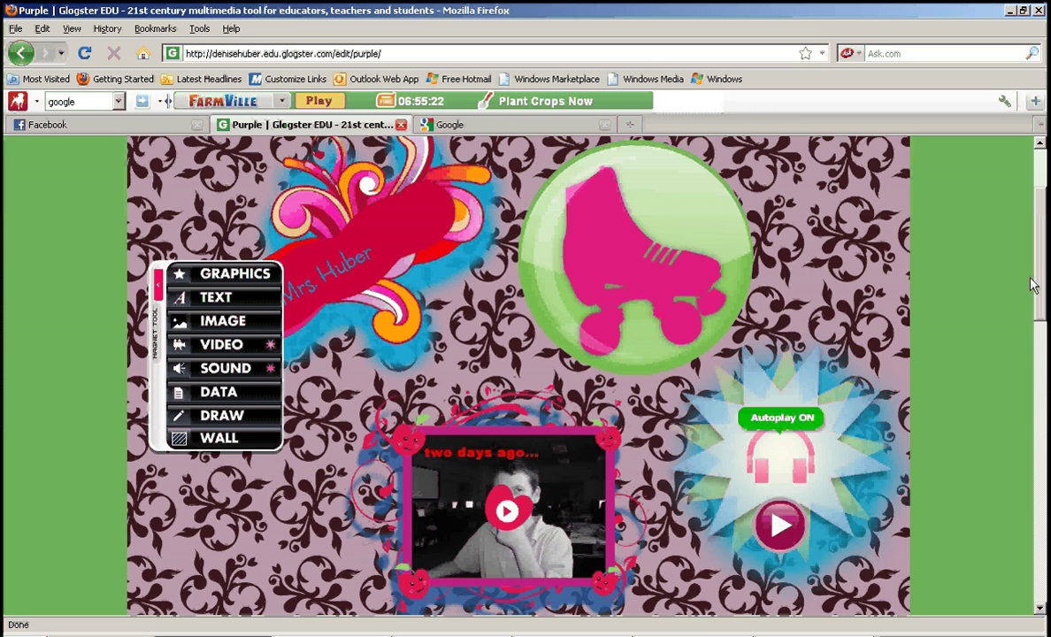
{"action": "scroll", "coordinate": [1044, 261], "scroll_direction": "up", "scroll_amount": 2}
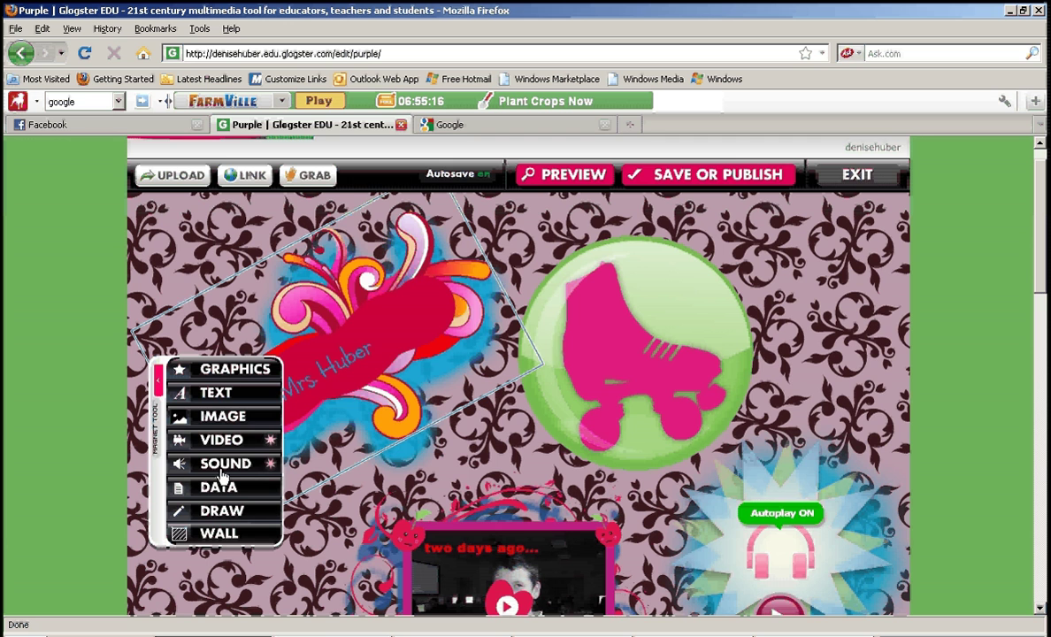
{"action": "scroll", "coordinate": [1016, 337], "scroll_direction": "down", "scroll_amount": 4}
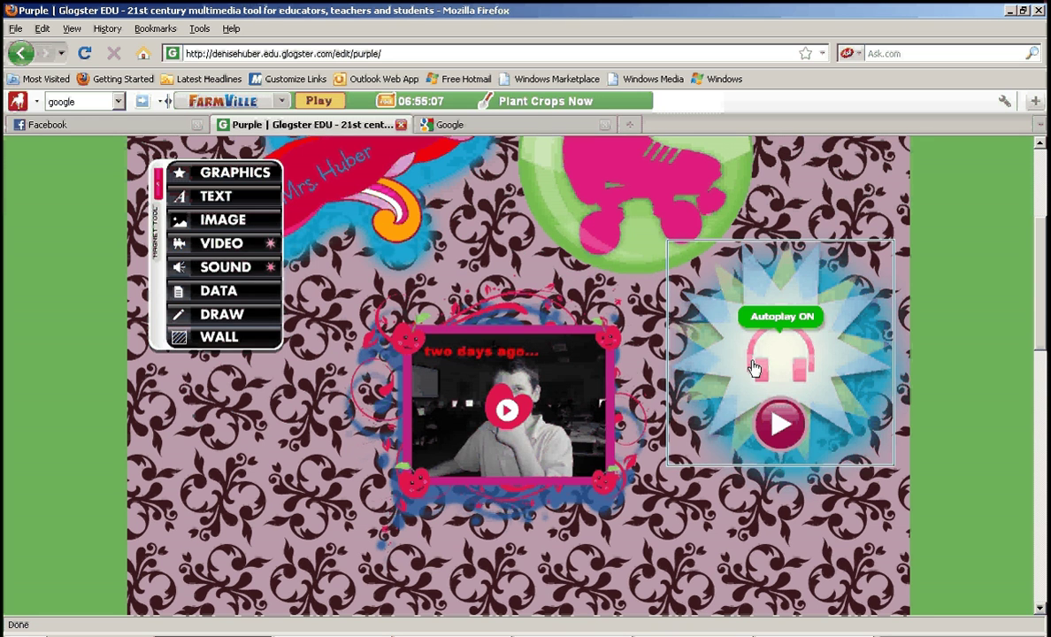
{"action": "left_click_drag", "start_coordinate": [1041, 320], "coordinate": [1045, 254]}
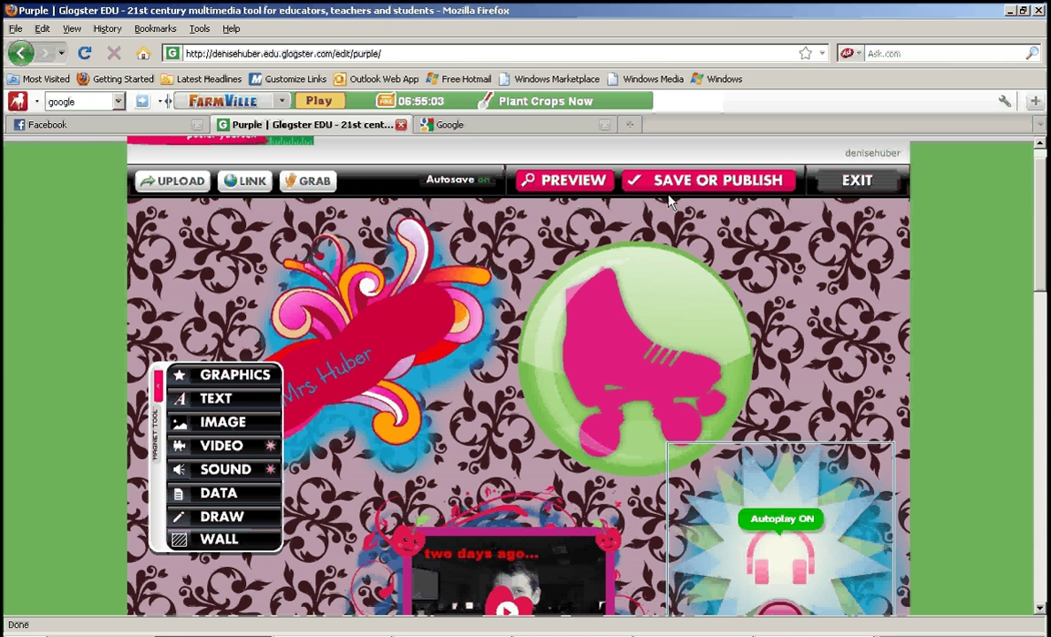
{"action": "left_click", "coordinate": [556, 184]}
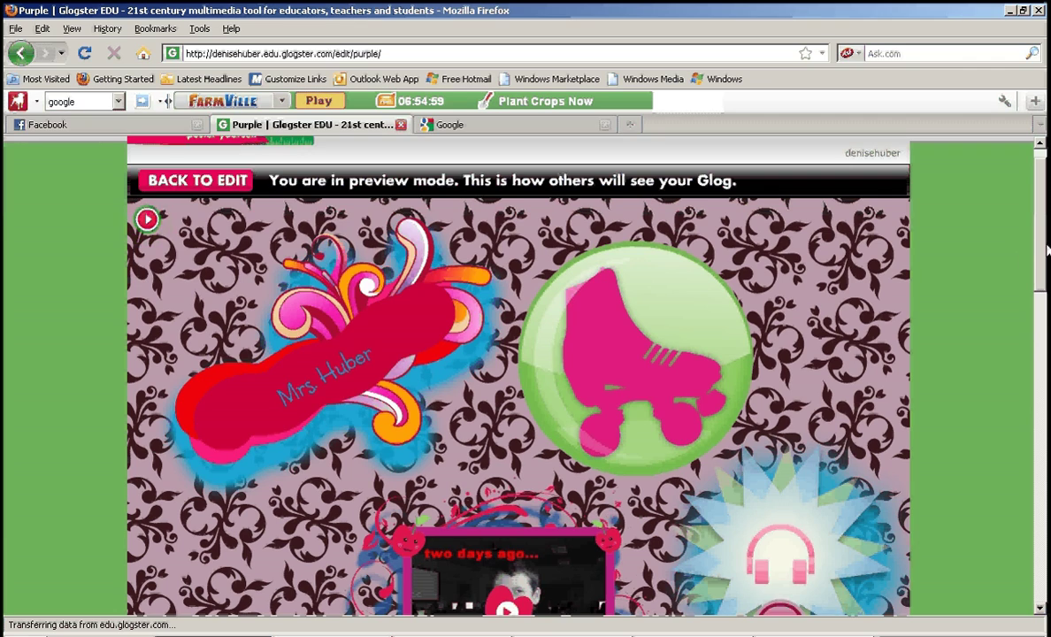
{"action": "scroll", "coordinate": [1044, 263], "scroll_direction": "down", "scroll_amount": 1}
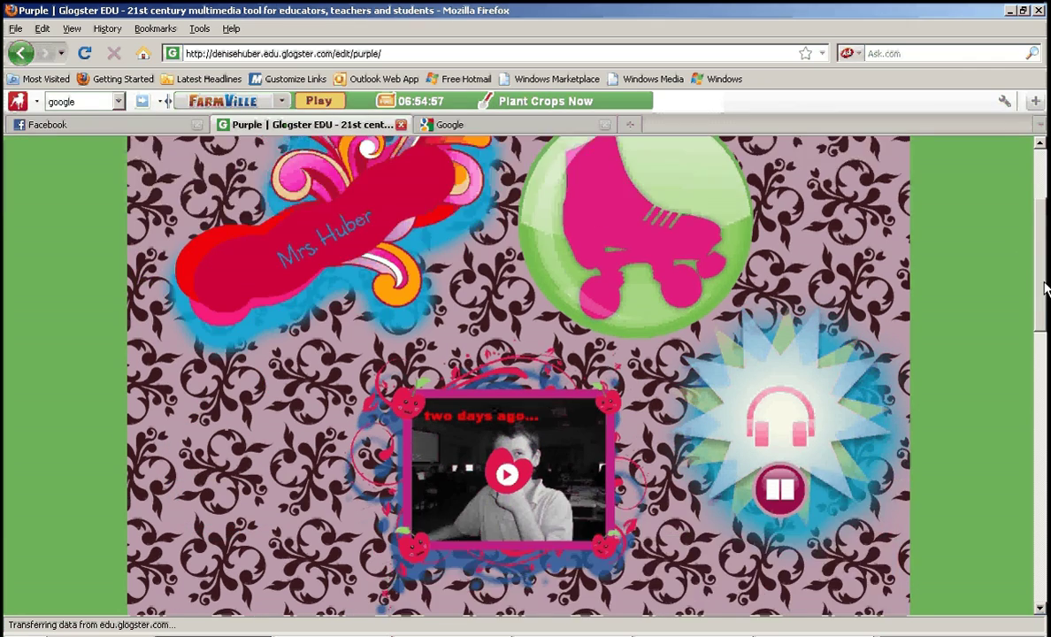